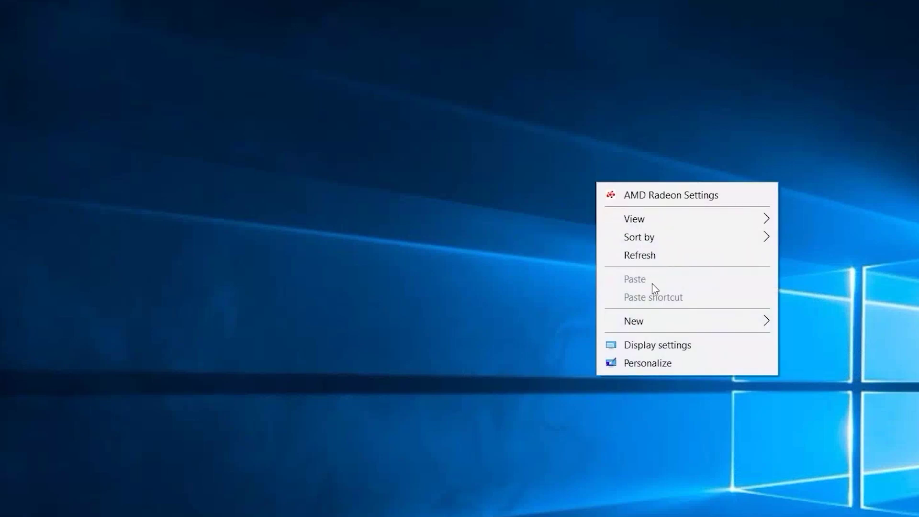
Go to Advanced display settings, where Display 1 shows 1920 × 1080 at 65 Hz
{"action": "left_click", "coordinate": [667, 345]}
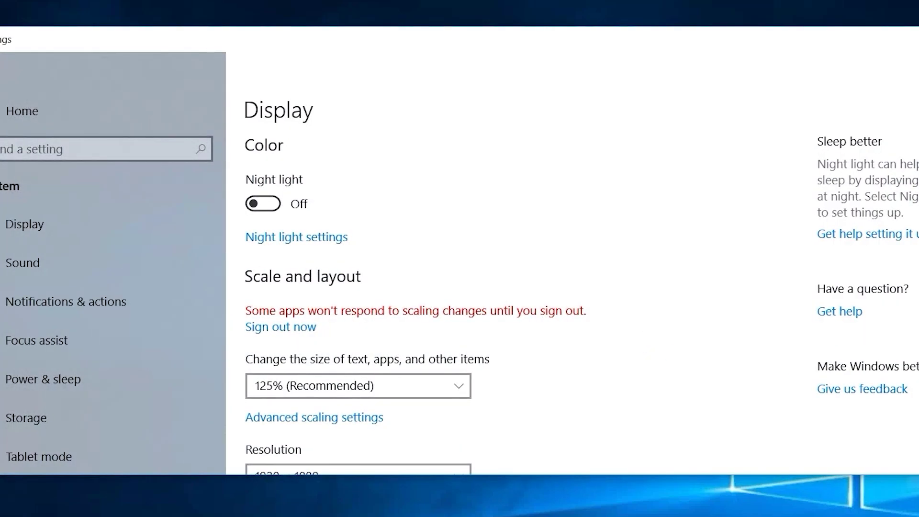
{"action": "scroll", "coordinate": [723, 363], "scroll_direction": "down", "scroll_amount": 6}
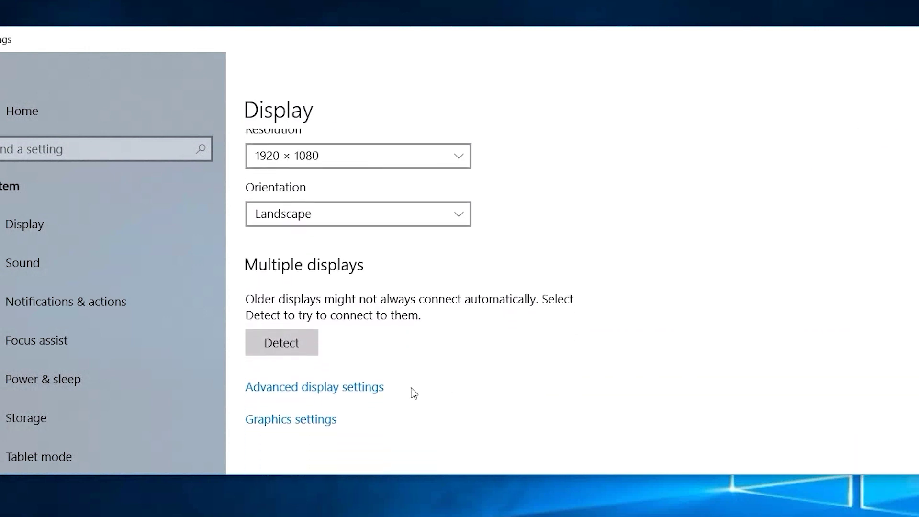
{"action": "left_click", "coordinate": [362, 388]}
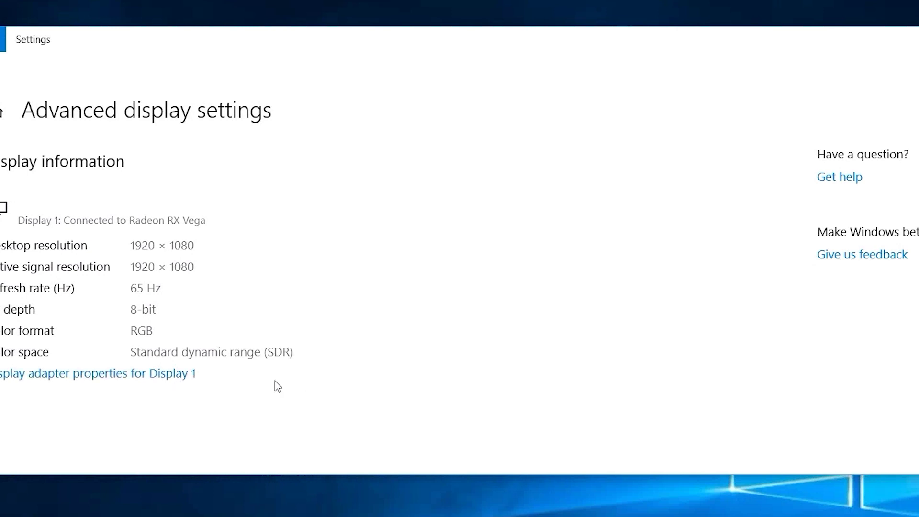
Open Display 1's adapter properties and switch to the Monitor tab
{"action": "left_click", "coordinate": [168, 378]}
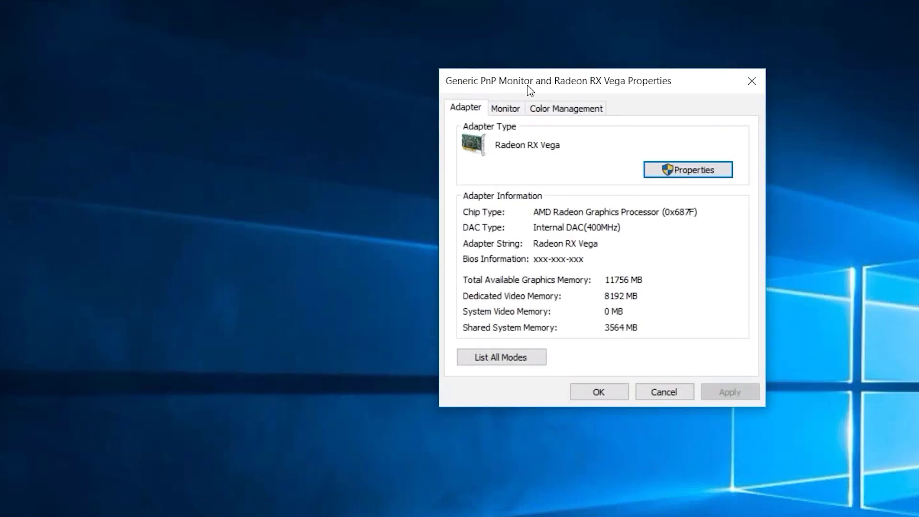
{"action": "left_click_drag", "start_coordinate": [530, 90], "coordinate": [450, 79]}
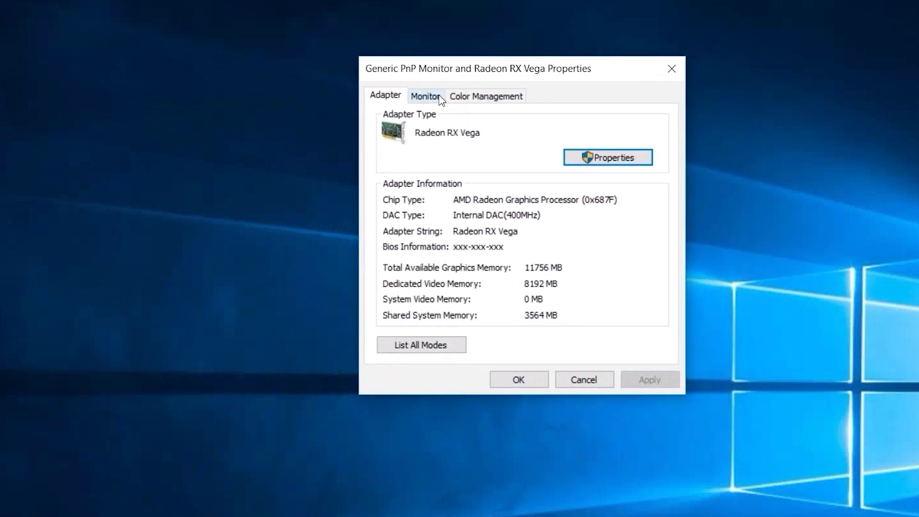
{"action": "left_click", "coordinate": [440, 97]}
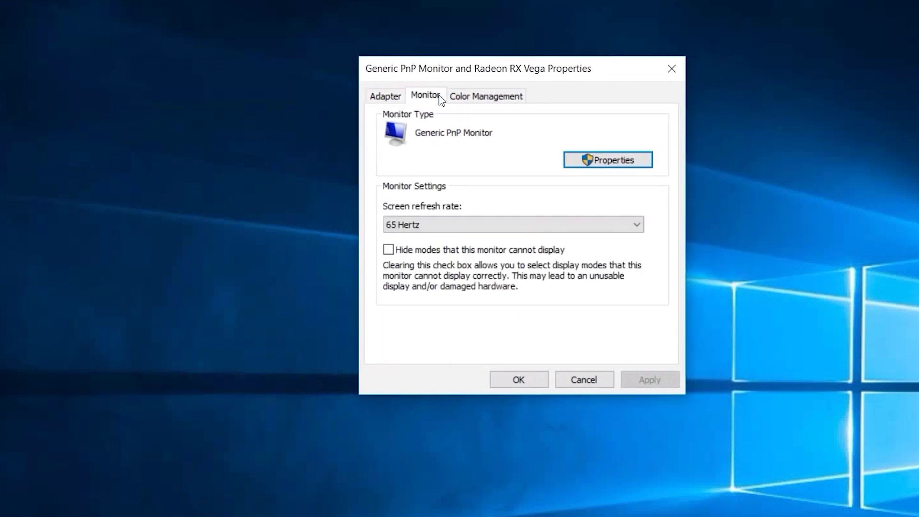
Check the screen refresh rate list, which goes no higher than 65 Hertz, leaving it unchanged
{"action": "left_click", "coordinate": [437, 223]}
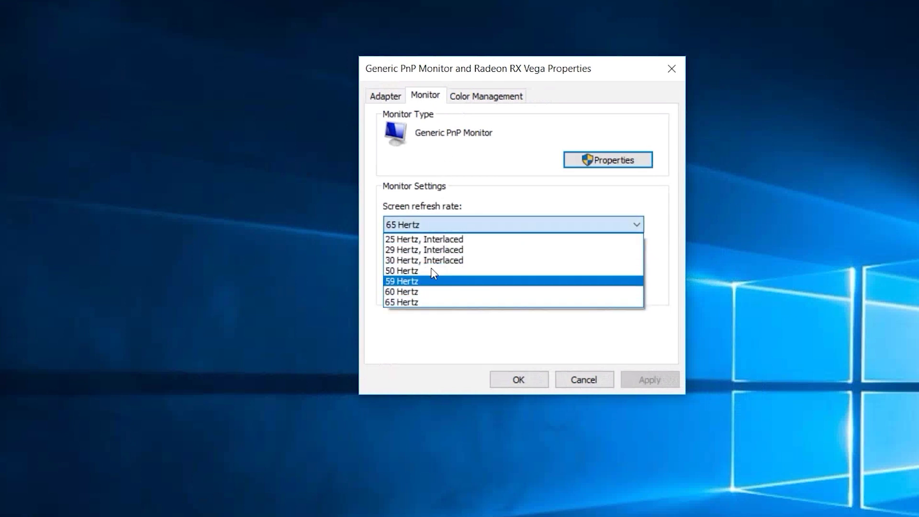
{"action": "left_click", "coordinate": [453, 302]}
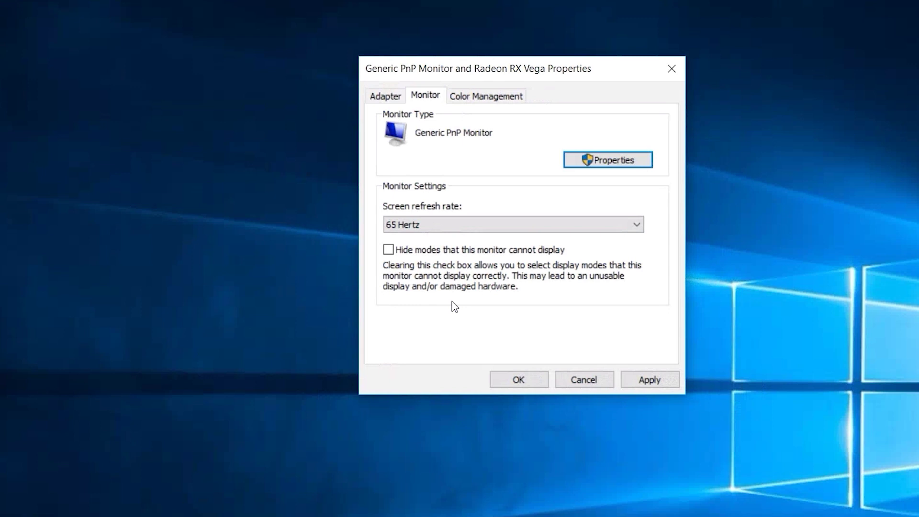
{"action": "left_click", "coordinate": [449, 225]}
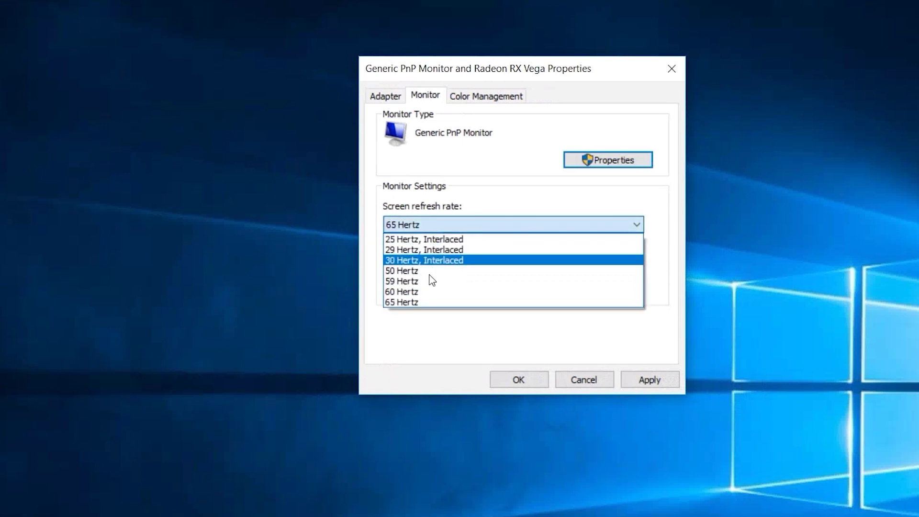
{"action": "left_click", "coordinate": [508, 195]}
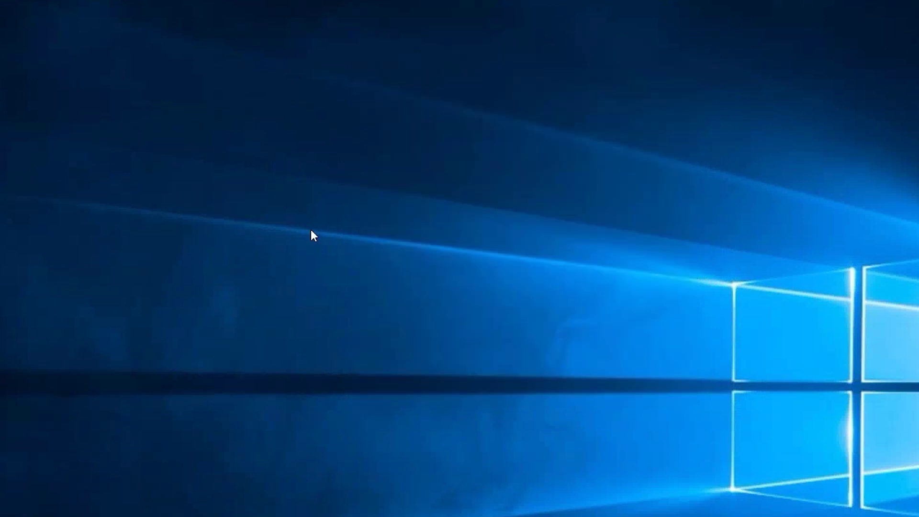
{"action": "right_click", "coordinate": [311, 229]}
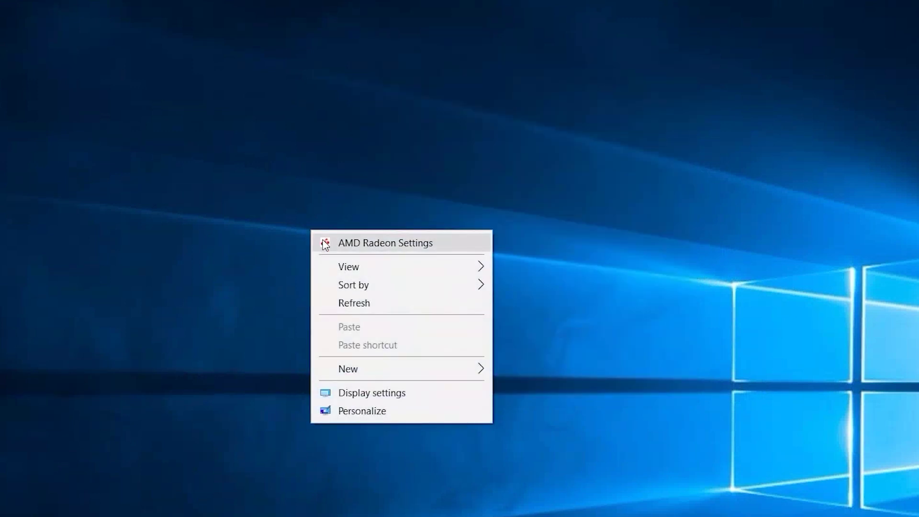
In AMD Radeon Settings, create and save a 1920x1080 custom resolution with a 70 Hz refresh rate
{"action": "left_click", "coordinate": [325, 245]}
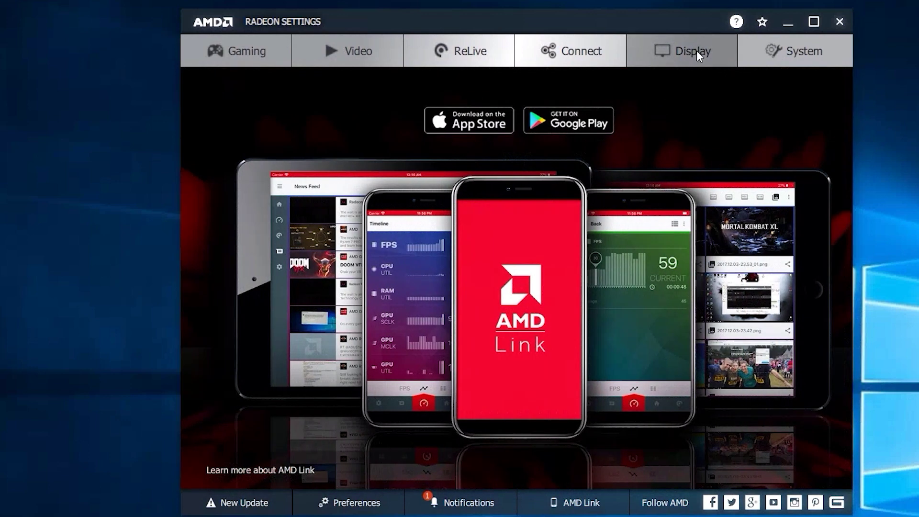
{"action": "left_click", "coordinate": [717, 51]}
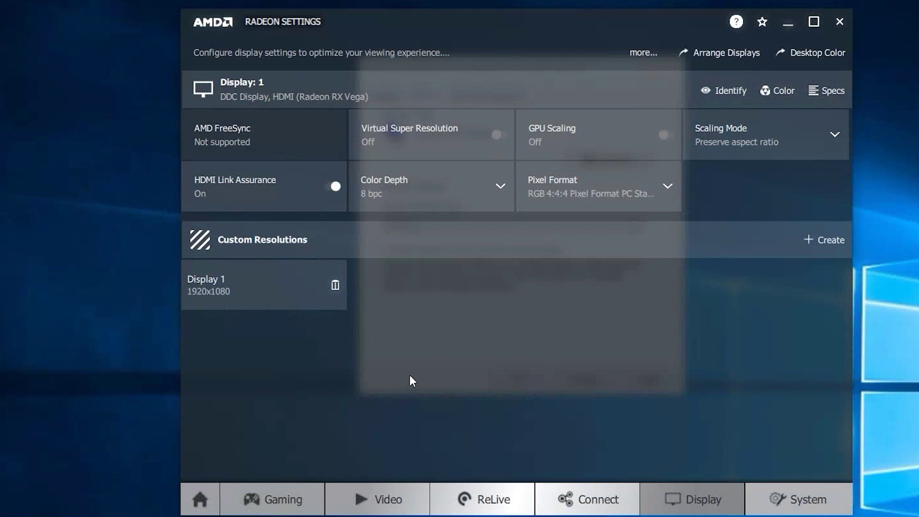
{"action": "left_click", "coordinate": [823, 240]}
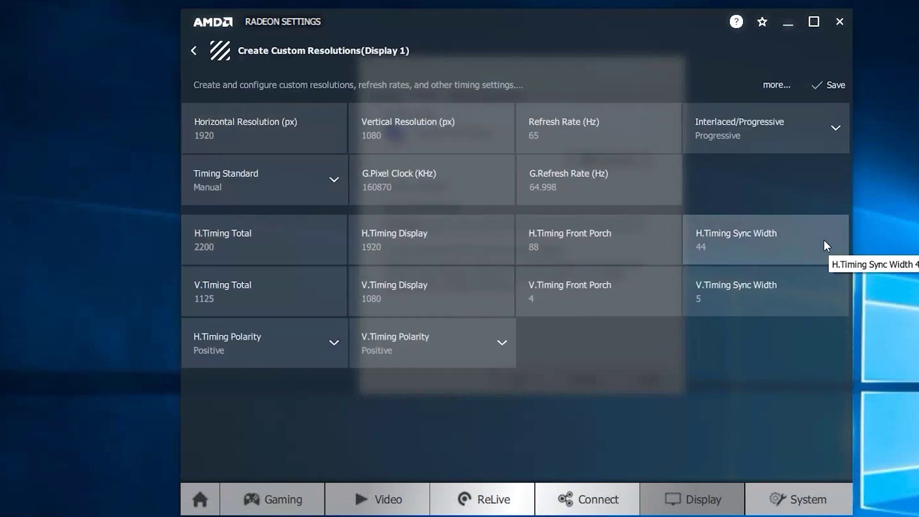
{"action": "left_click", "coordinate": [548, 140]}
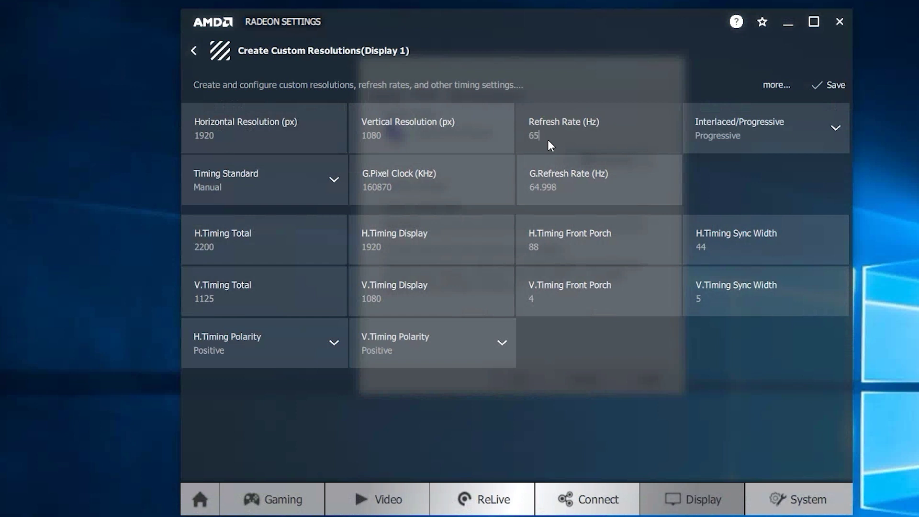
{"action": "key", "text": "BackSpace"}
{"action": "left_click", "coordinate": [823, 93]}
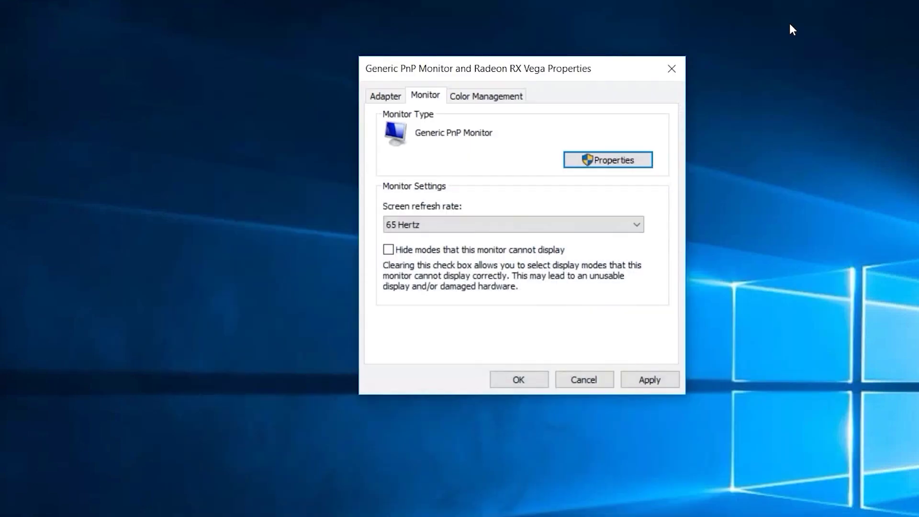
Recheck the refresh rate list, still at 65 Hertz, and close the old properties dialog unchanged
{"action": "left_click", "coordinate": [563, 223]}
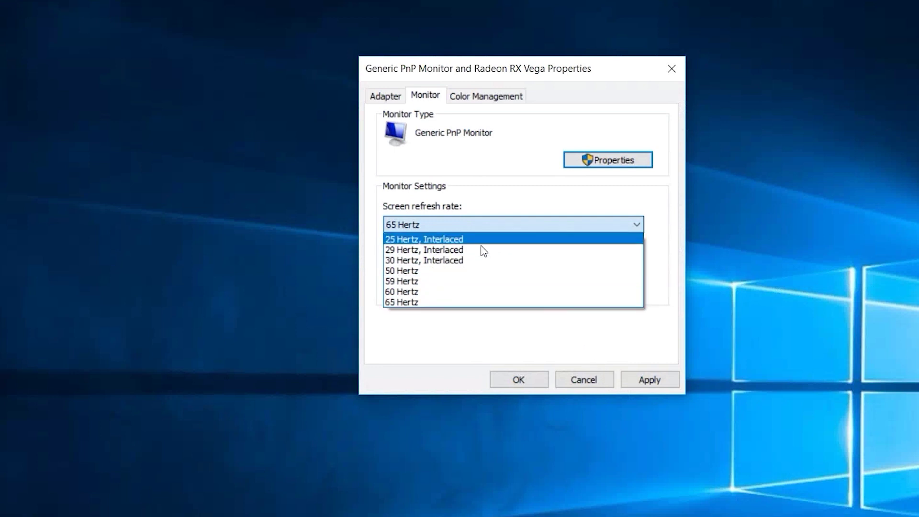
{"action": "left_click", "coordinate": [582, 383]}
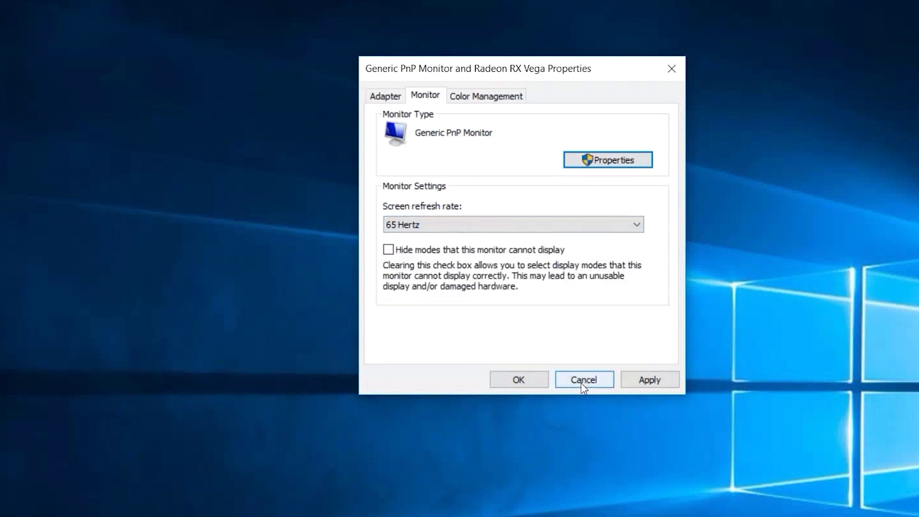
{"action": "left_click", "coordinate": [582, 383]}
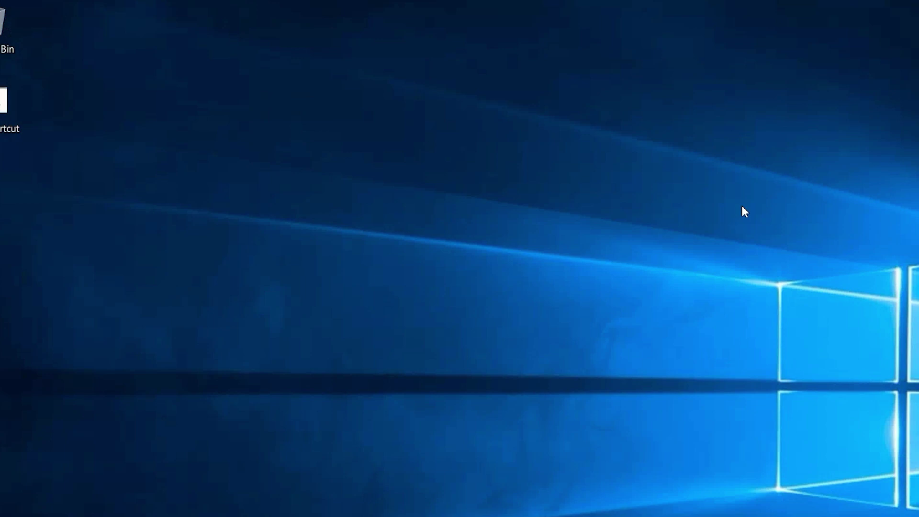
Reopen Display 1's adapter properties via Display settings and Advanced display settings
{"action": "right_click", "coordinate": [741, 205]}
{"action": "left_click", "coordinate": [809, 369]}
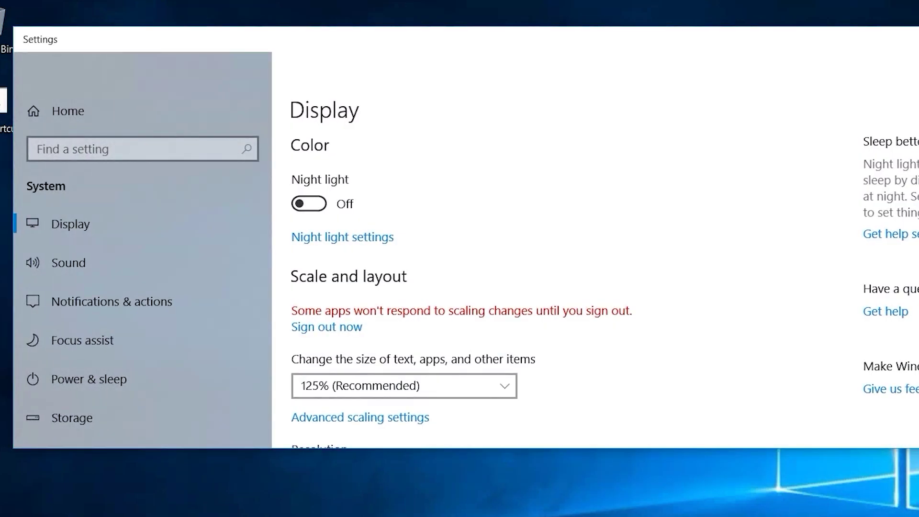
{"action": "scroll", "coordinate": [618, 402], "scroll_direction": "down", "scroll_amount": 6}
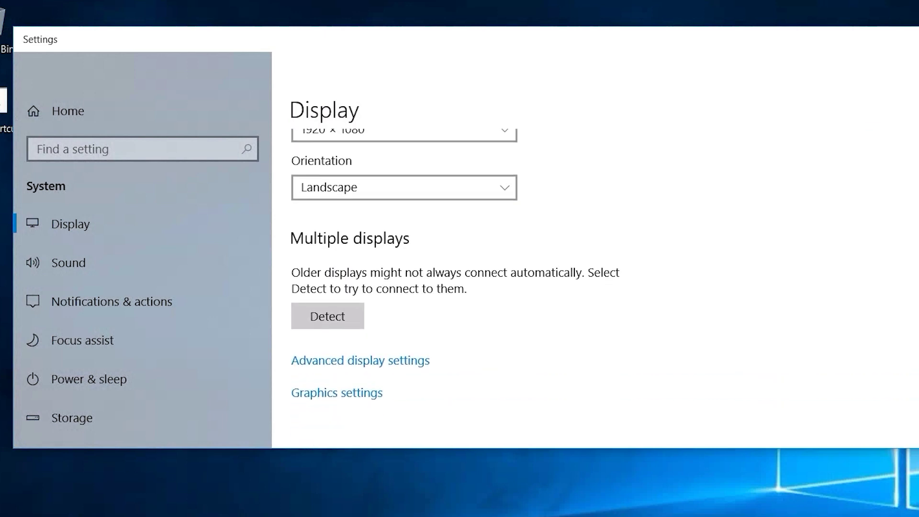
{"action": "left_click", "coordinate": [418, 365]}
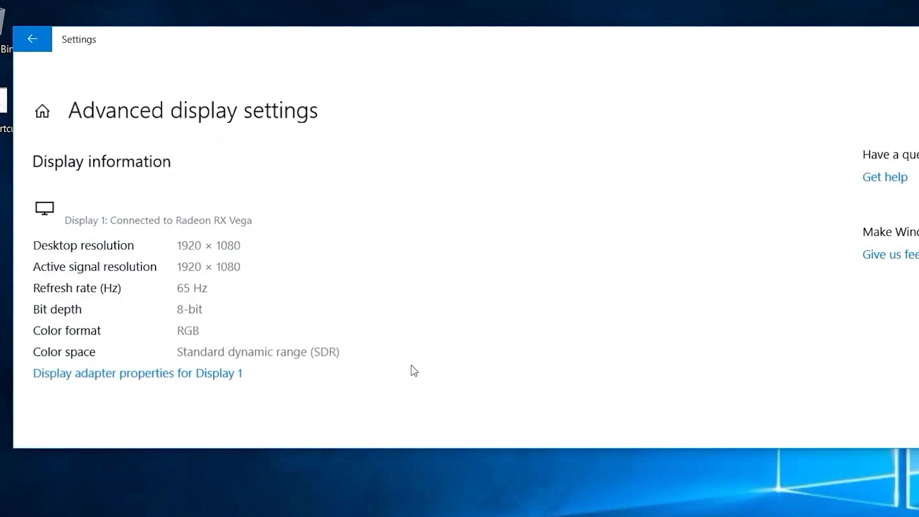
{"action": "left_click", "coordinate": [170, 375]}
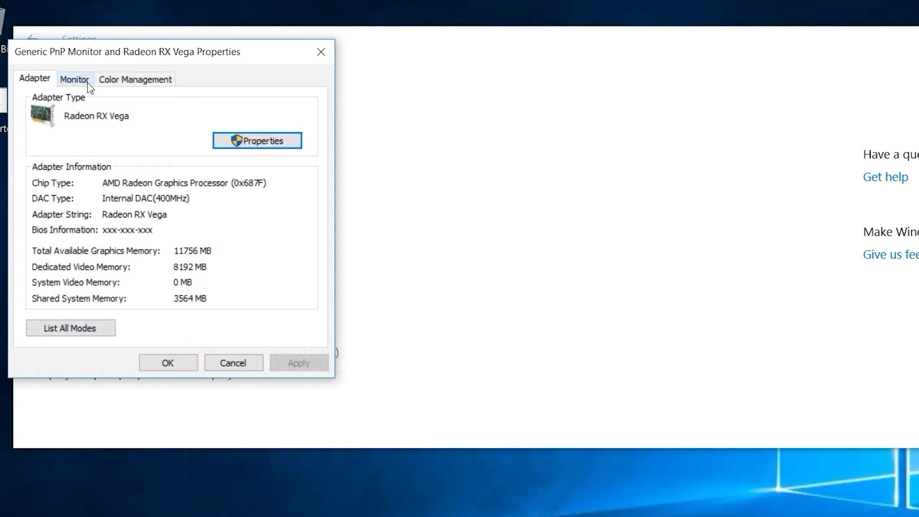
Set the monitor refresh rate to 70 Hertz, apply it, keep the changes, and confirm with OK
{"action": "left_click", "coordinate": [88, 85]}
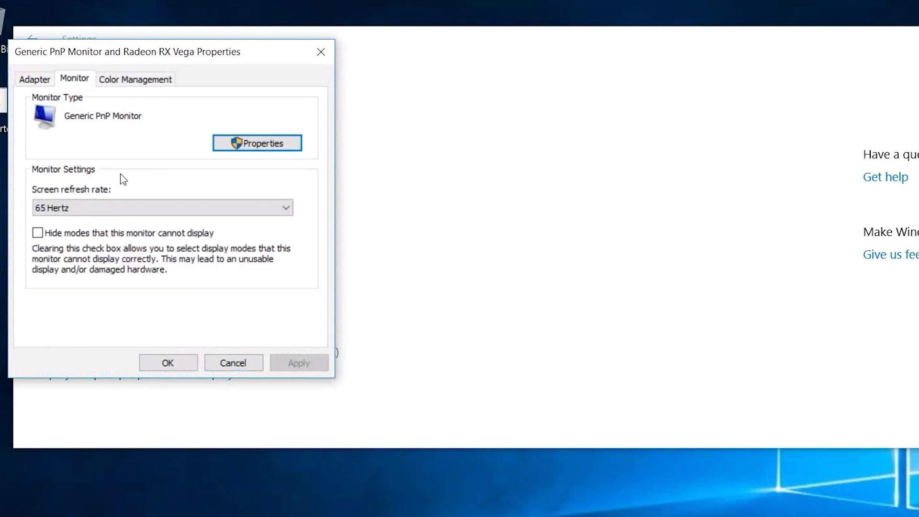
{"action": "left_click", "coordinate": [117, 209]}
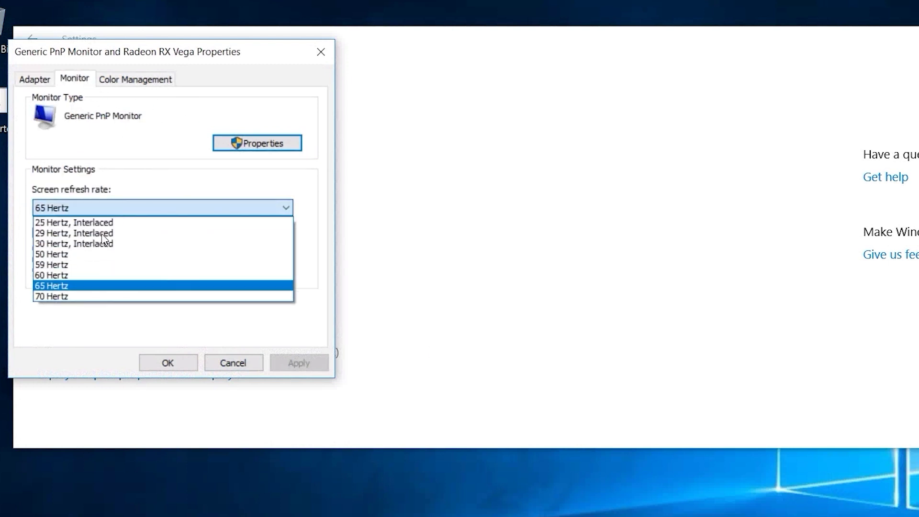
{"action": "left_click", "coordinate": [71, 298]}
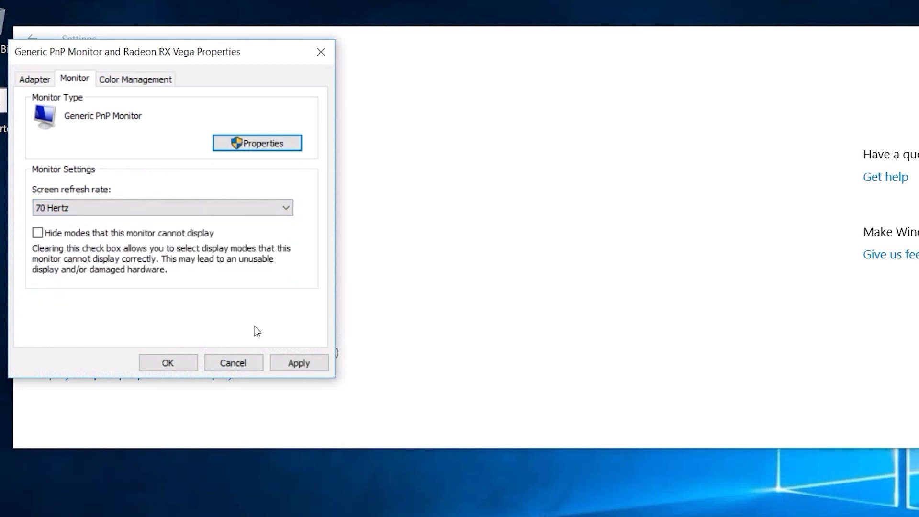
{"action": "left_click", "coordinate": [317, 369]}
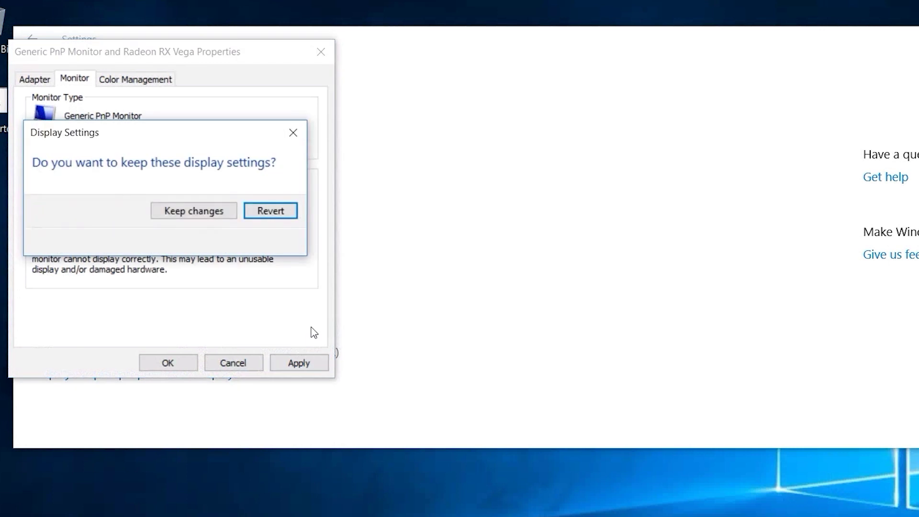
{"action": "left_click", "coordinate": [216, 213]}
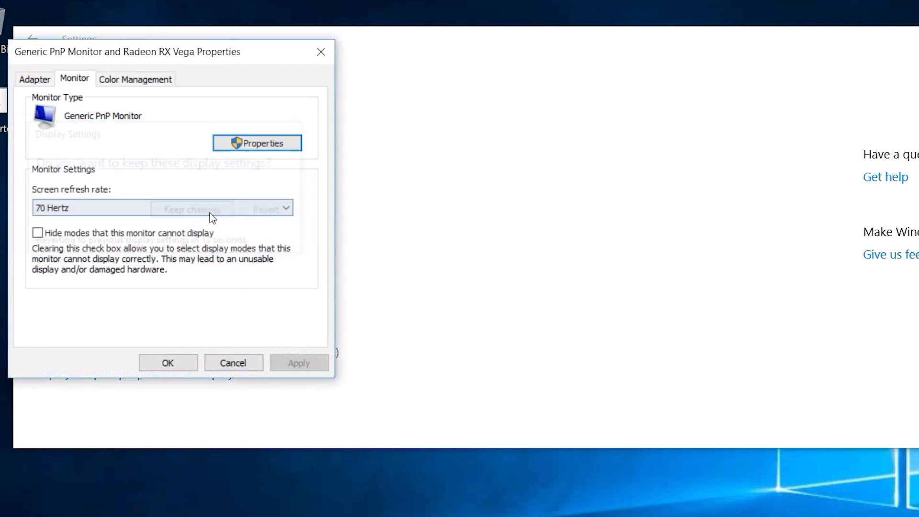
{"action": "left_click", "coordinate": [164, 370]}
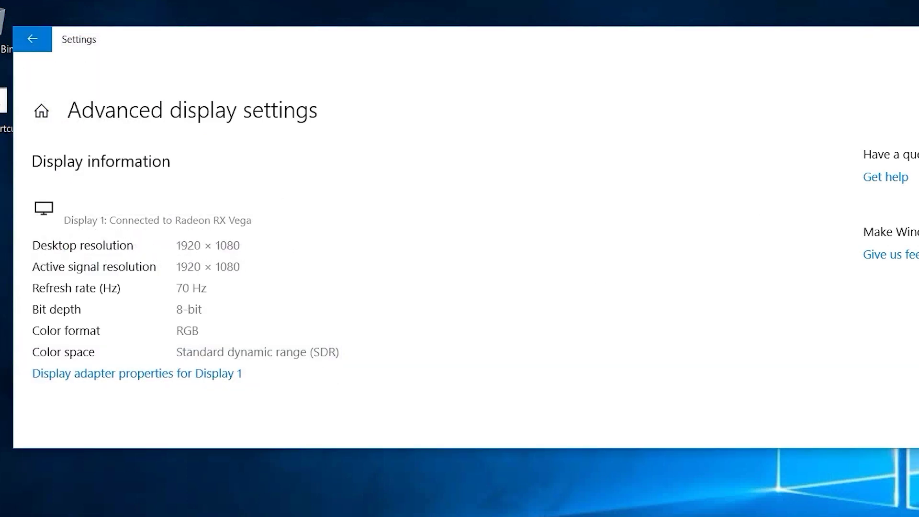